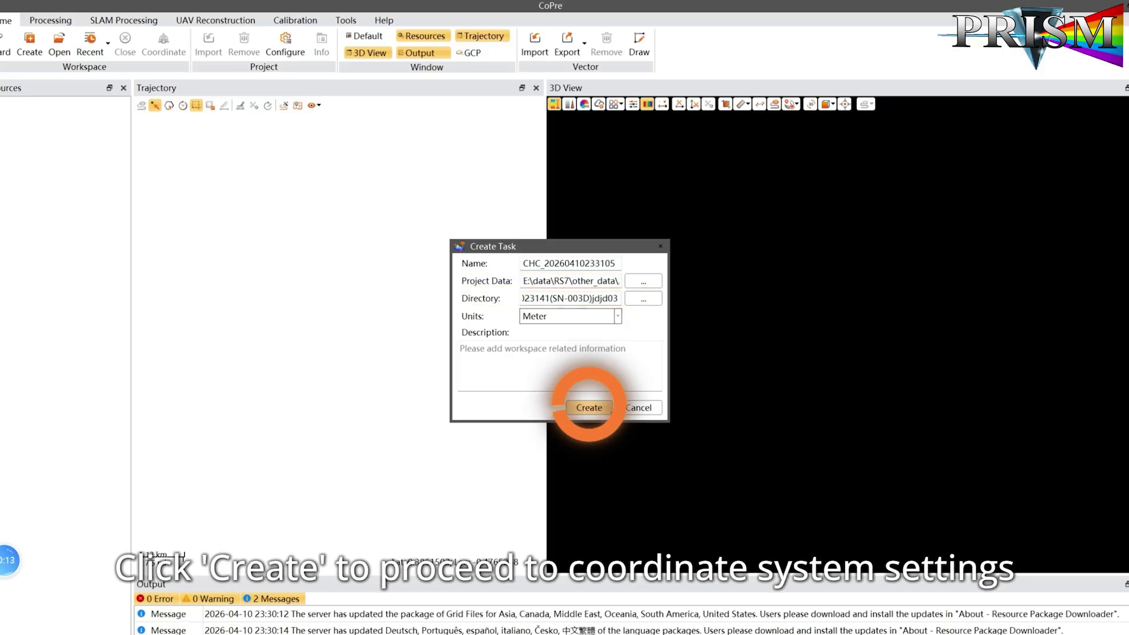
Step: Create the task in meters and give it a projected coordinate system on the WGS84 ellipsoid
{"action": "left_click", "coordinate": [589, 408]}
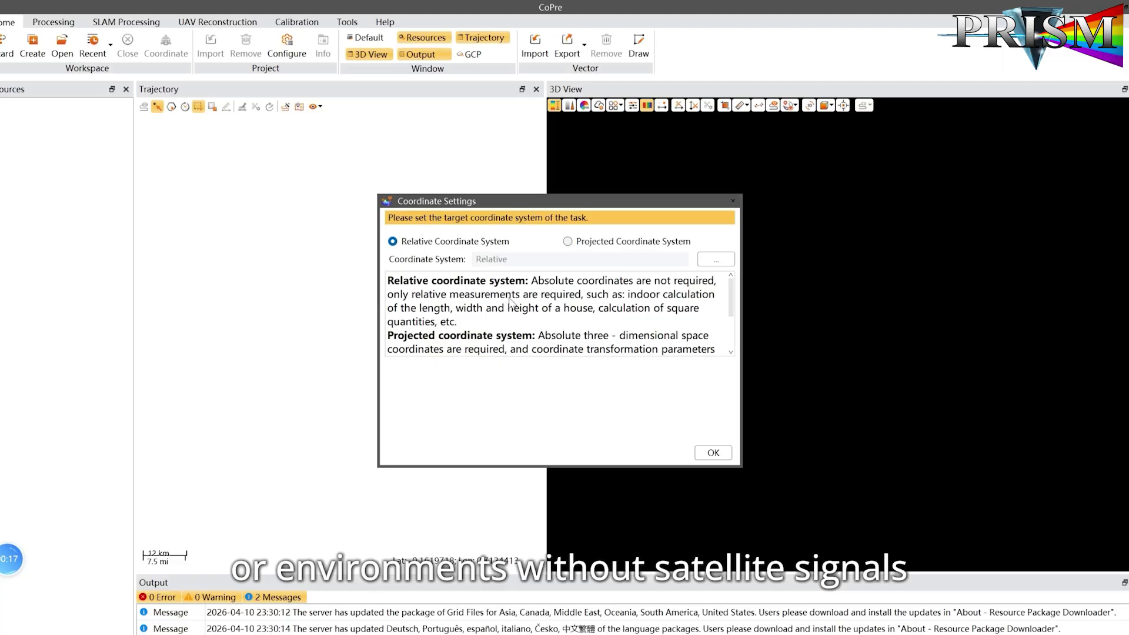
{"action": "left_click", "coordinate": [569, 242]}
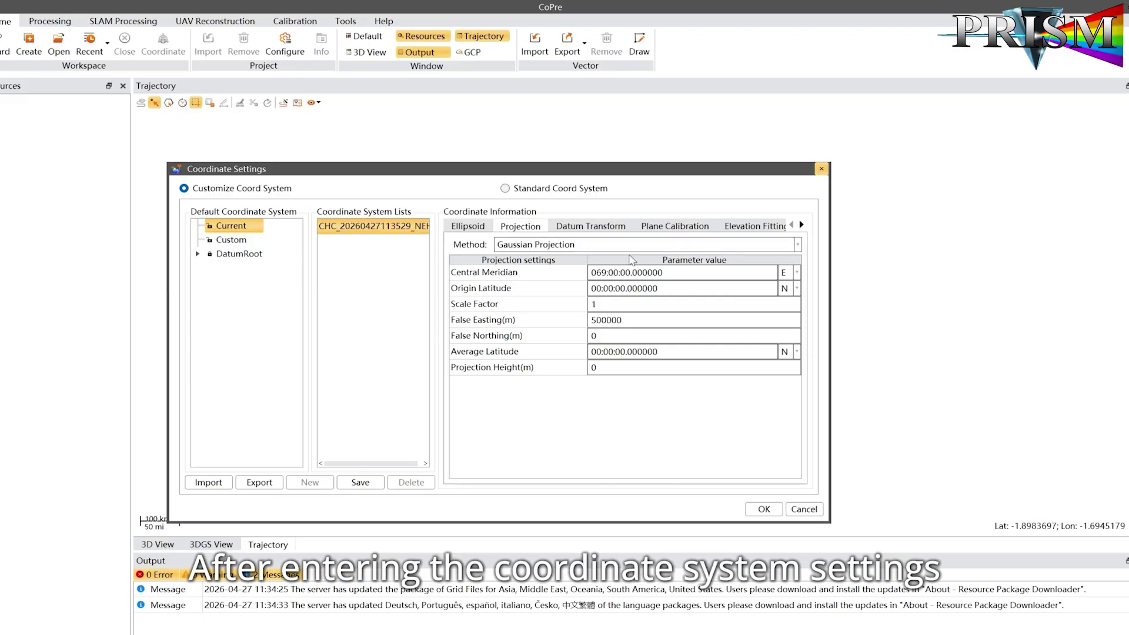
{"action": "left_click", "coordinate": [467, 230]}
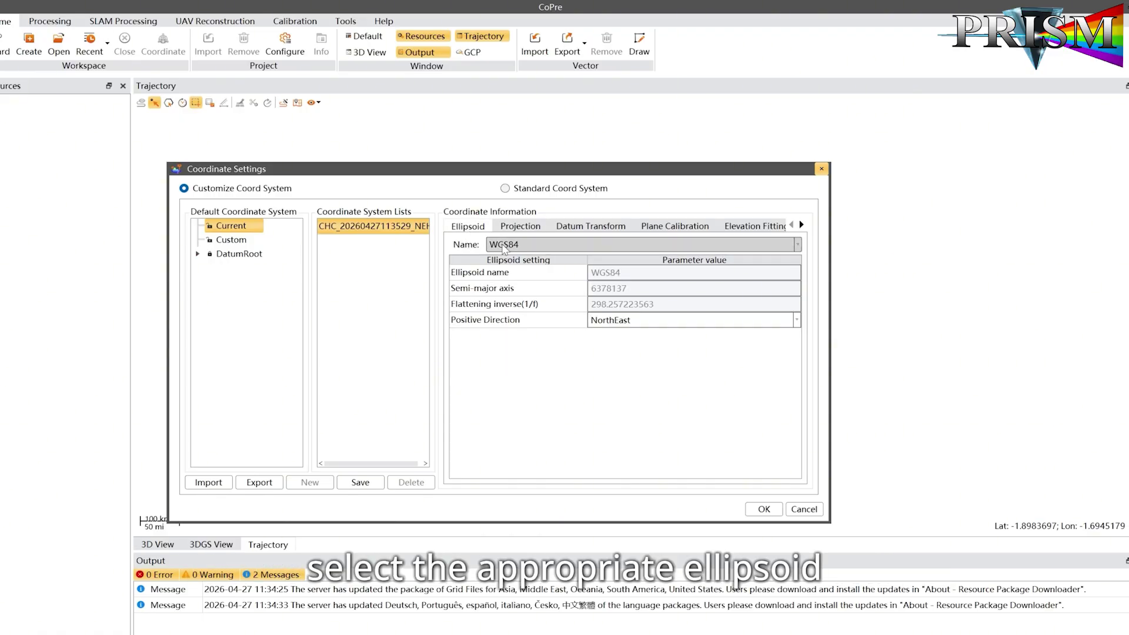
{"action": "left_click", "coordinate": [574, 245]}
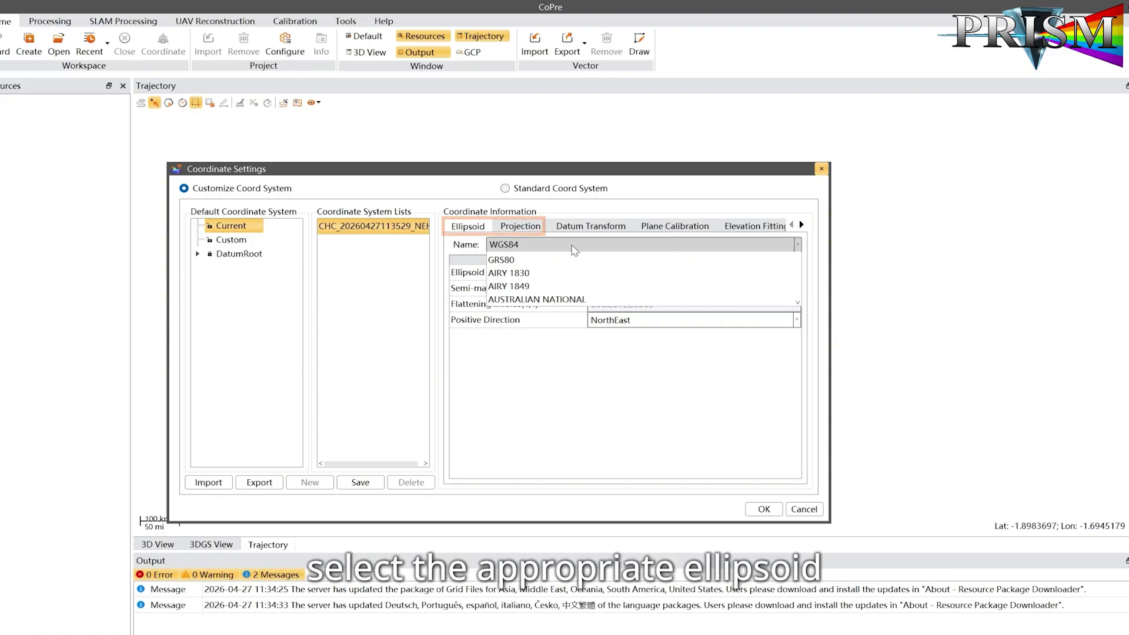
{"action": "left_click", "coordinate": [641, 255]}
Step: Set the projection method to UTM Projection and the datum transform method to No Convert
{"action": "left_click", "coordinate": [520, 226]}
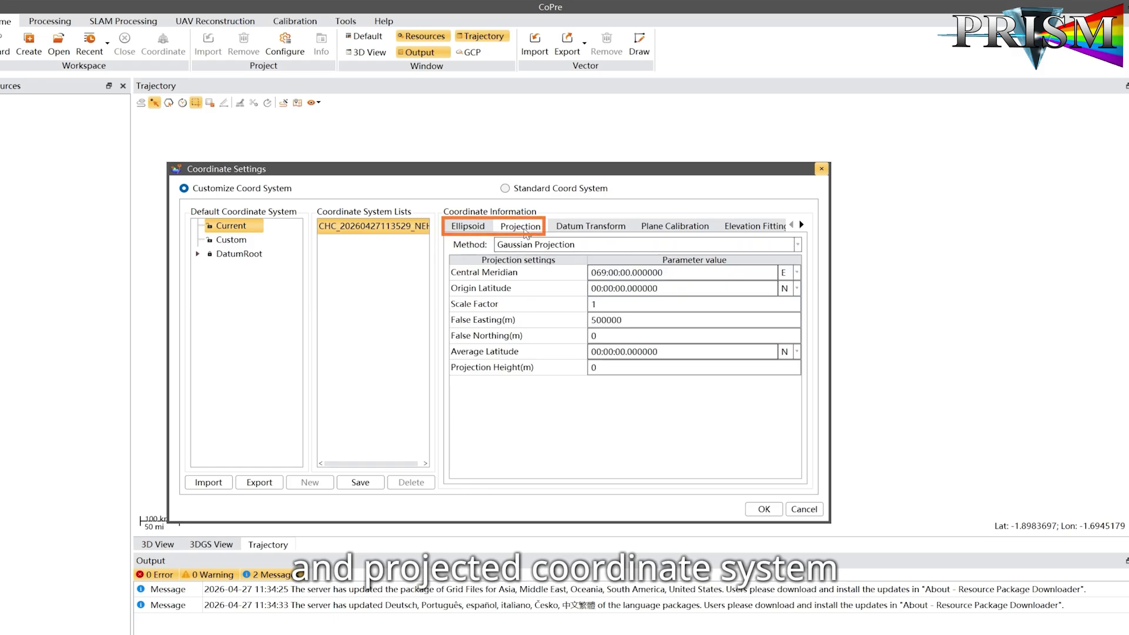
{"action": "left_click", "coordinate": [561, 245]}
{"action": "left_click", "coordinate": [561, 273]}
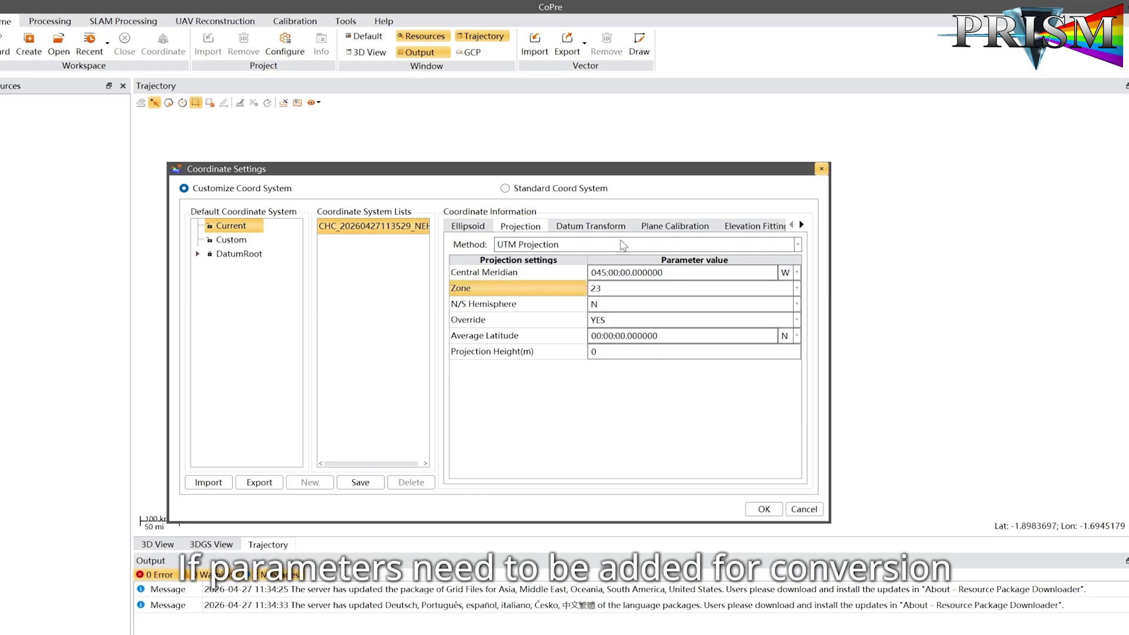
{"action": "left_click", "coordinate": [590, 227]}
{"action": "left_click", "coordinate": [574, 246]}
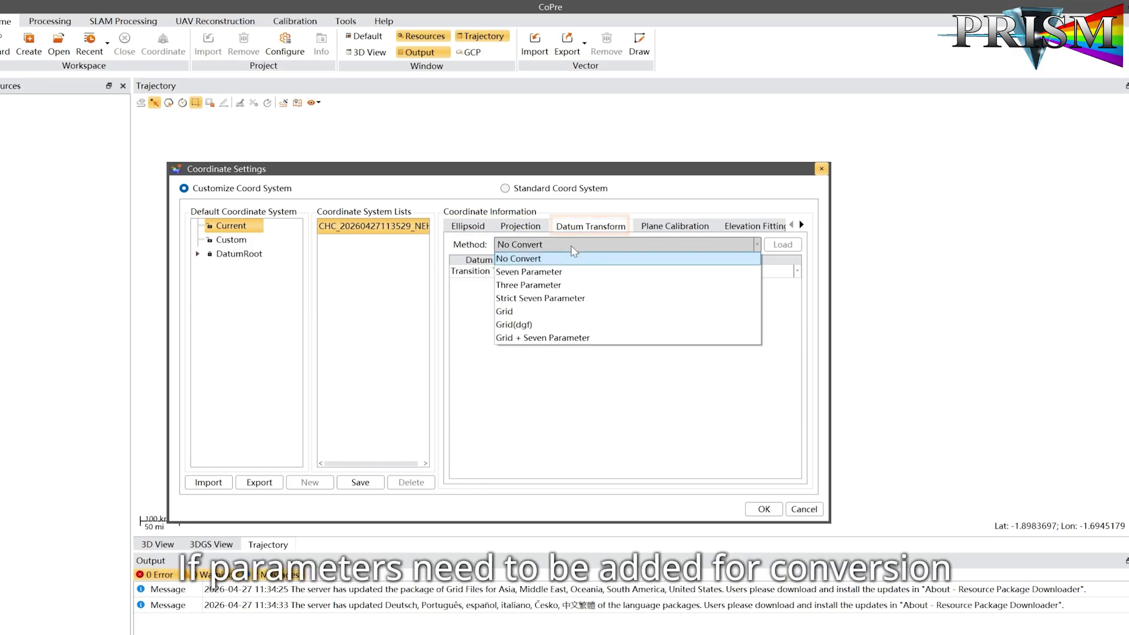
{"action": "left_click", "coordinate": [574, 259]}
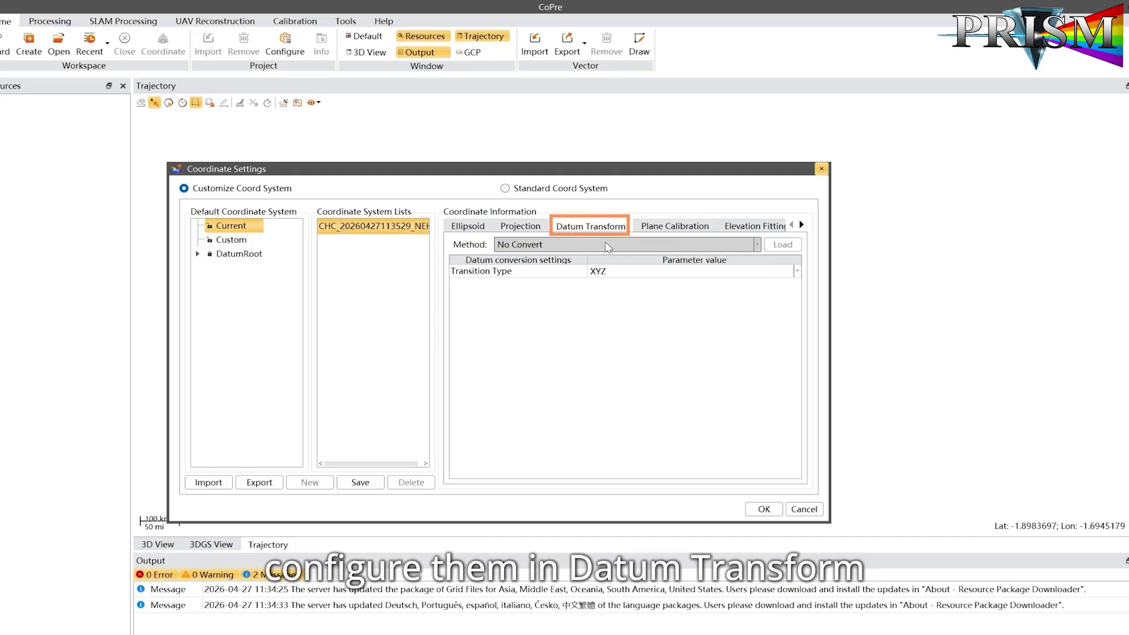
Step: Set the geoid model's file format to GGF File
{"action": "left_click", "coordinate": [801, 226]}
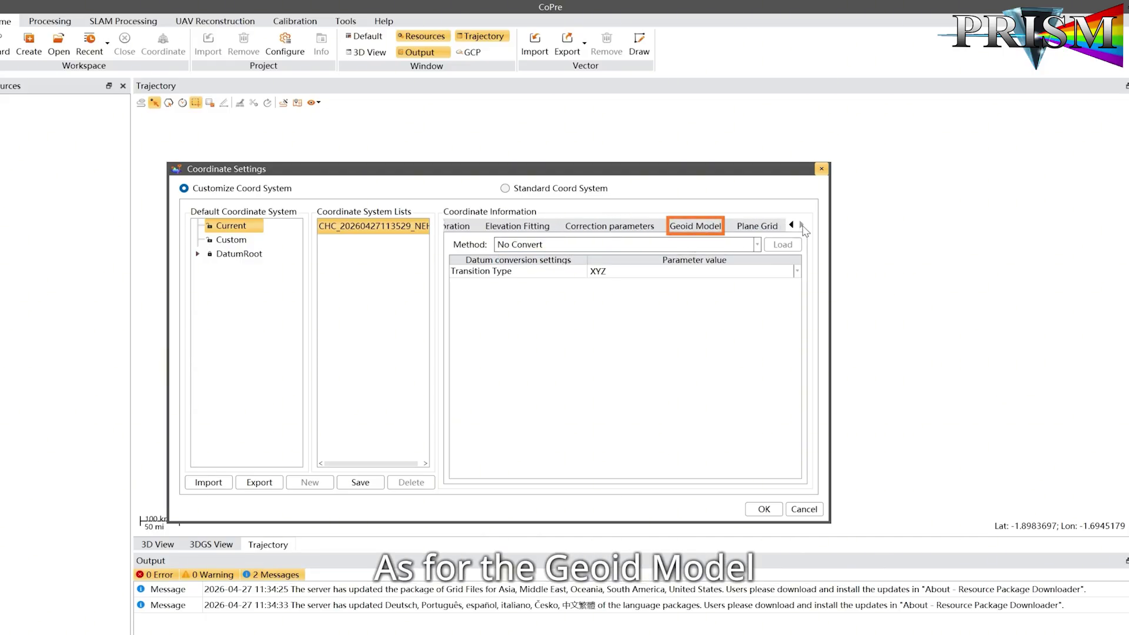
{"action": "left_click", "coordinate": [692, 234]}
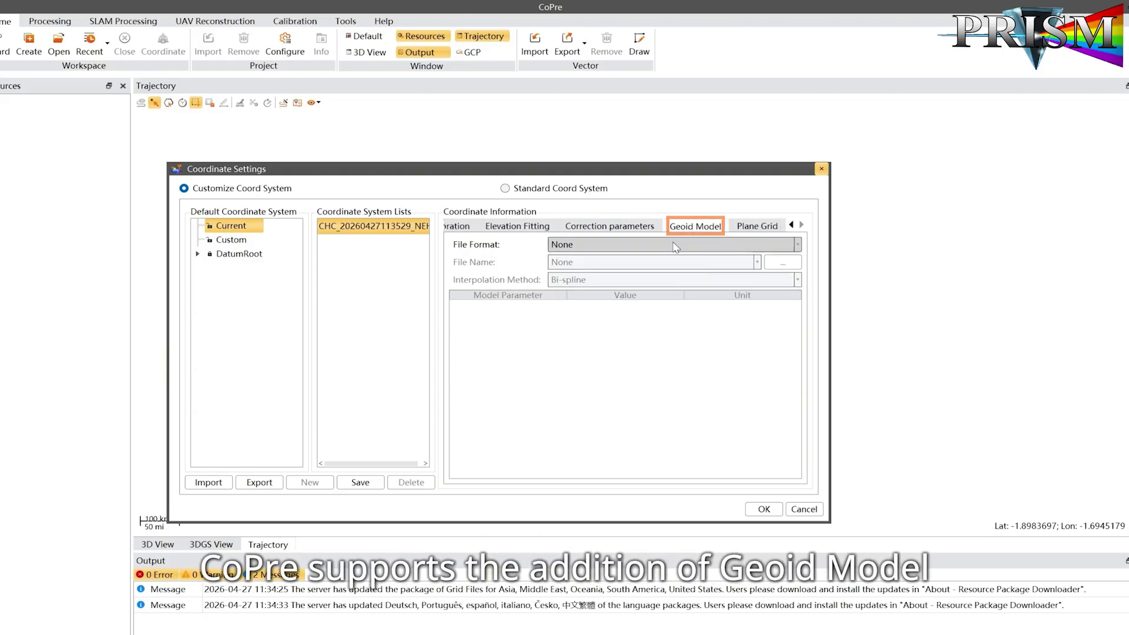
{"action": "left_click", "coordinate": [676, 245]}
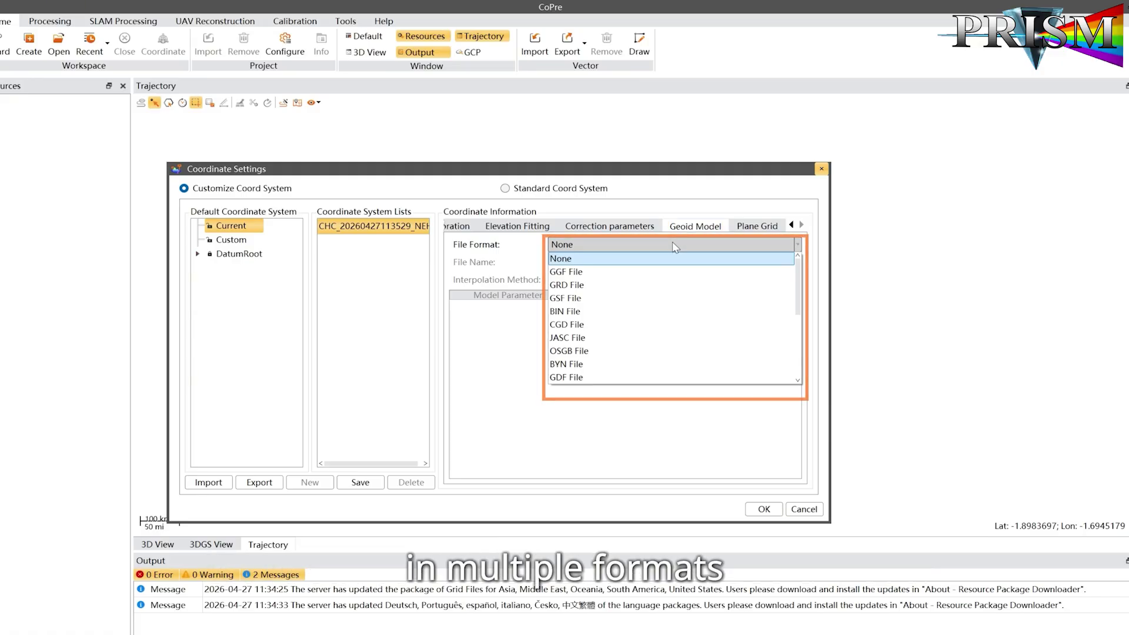
{"action": "left_click", "coordinate": [677, 272]}
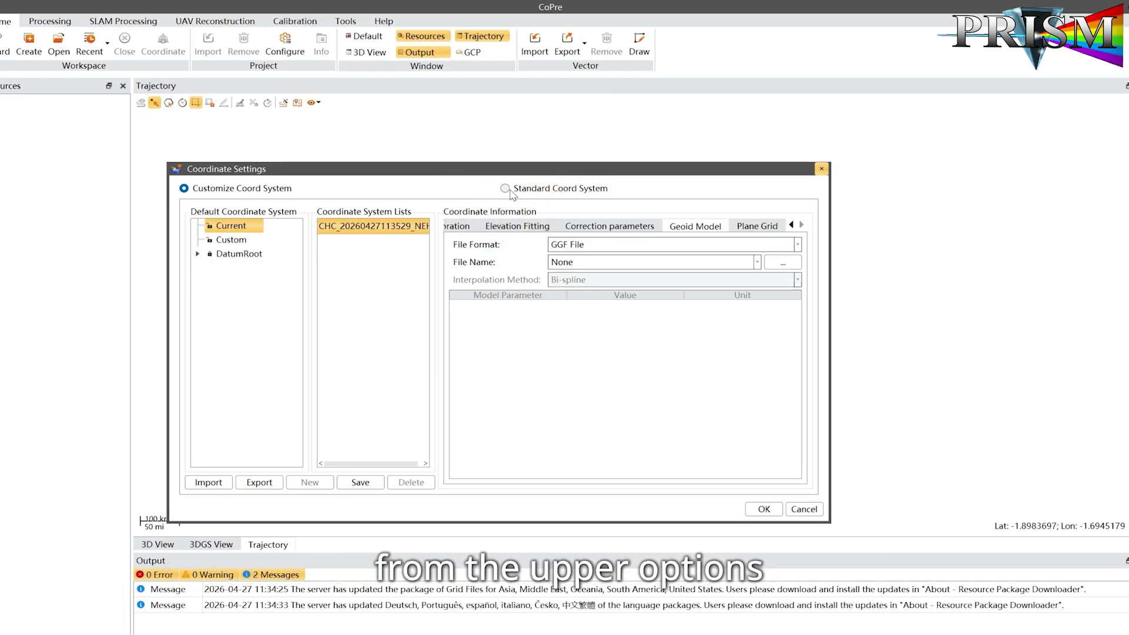
Step: Browse the projections offered under the standard coordinate systems
{"action": "left_click", "coordinate": [505, 189]}
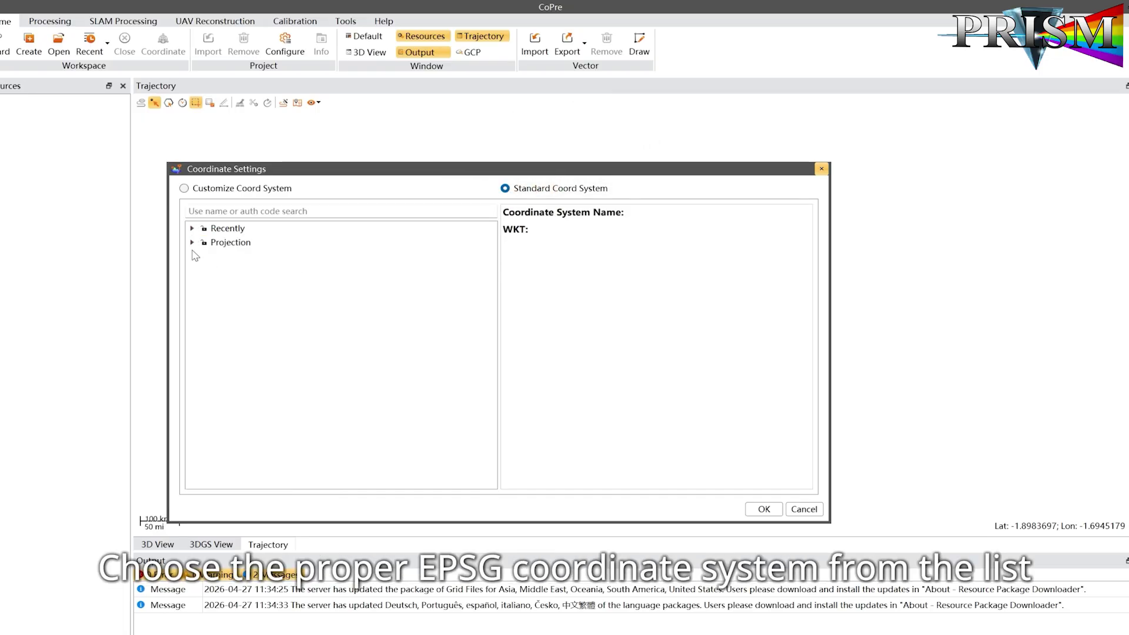
{"action": "left_click", "coordinate": [193, 242]}
{"action": "scroll", "coordinate": [336, 337], "scroll_direction": "down", "scroll_amount": 10}
{"action": "scroll", "coordinate": [336, 336], "scroll_direction": "down", "scroll_amount": 10}
{"action": "scroll", "coordinate": [335, 336], "scroll_direction": "up", "scroll_amount": 10}
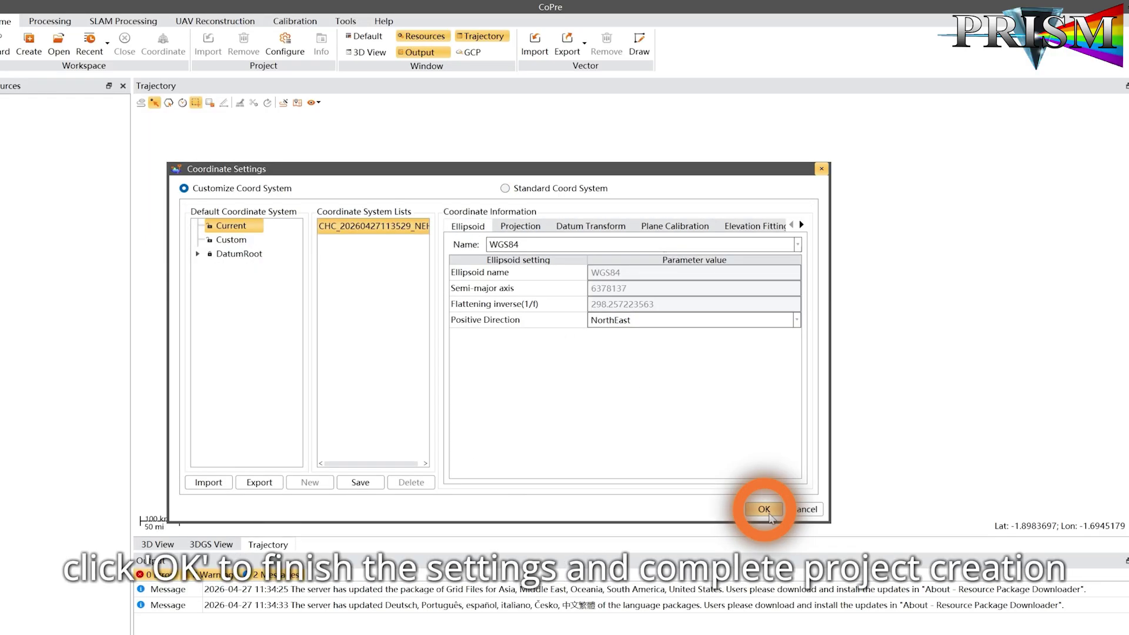
Step: Confirm the customized coordinate settings to finish creating the task
{"action": "left_click", "coordinate": [764, 510]}
{"action": "left_click", "coordinate": [716, 435]}
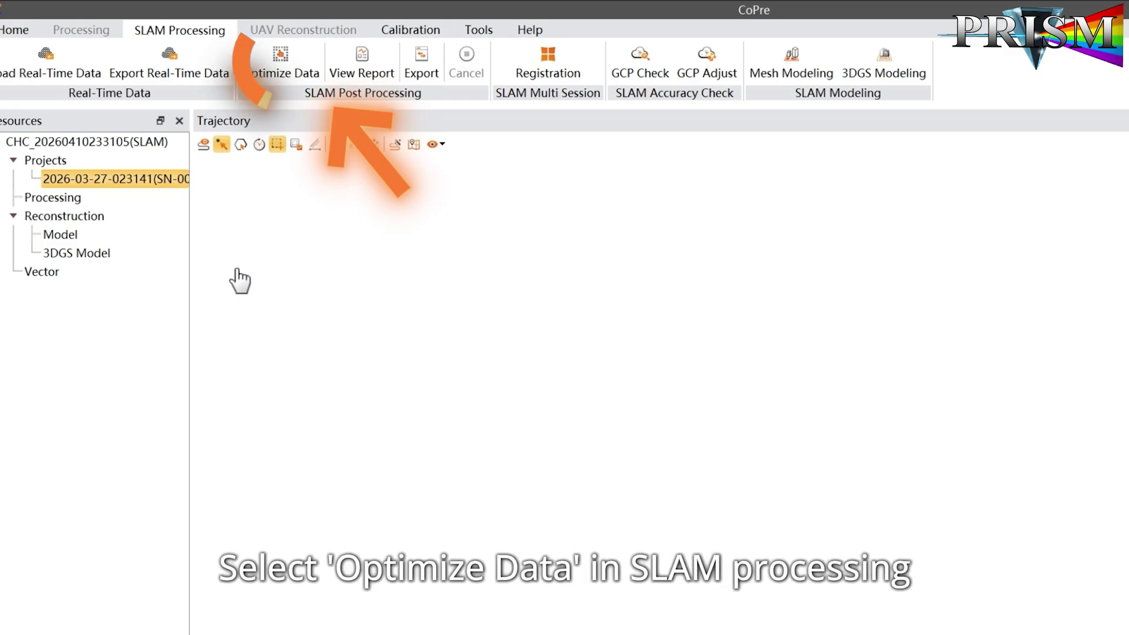
{"action": "left_click", "coordinate": [268, 75]}
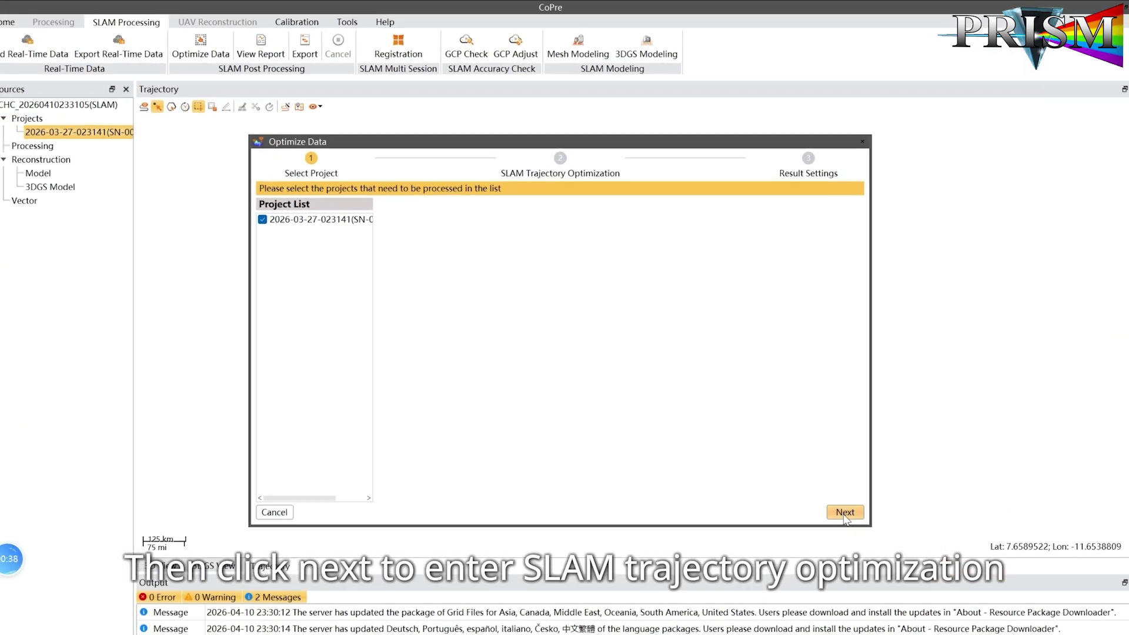
{"action": "left_click", "coordinate": [845, 513]}
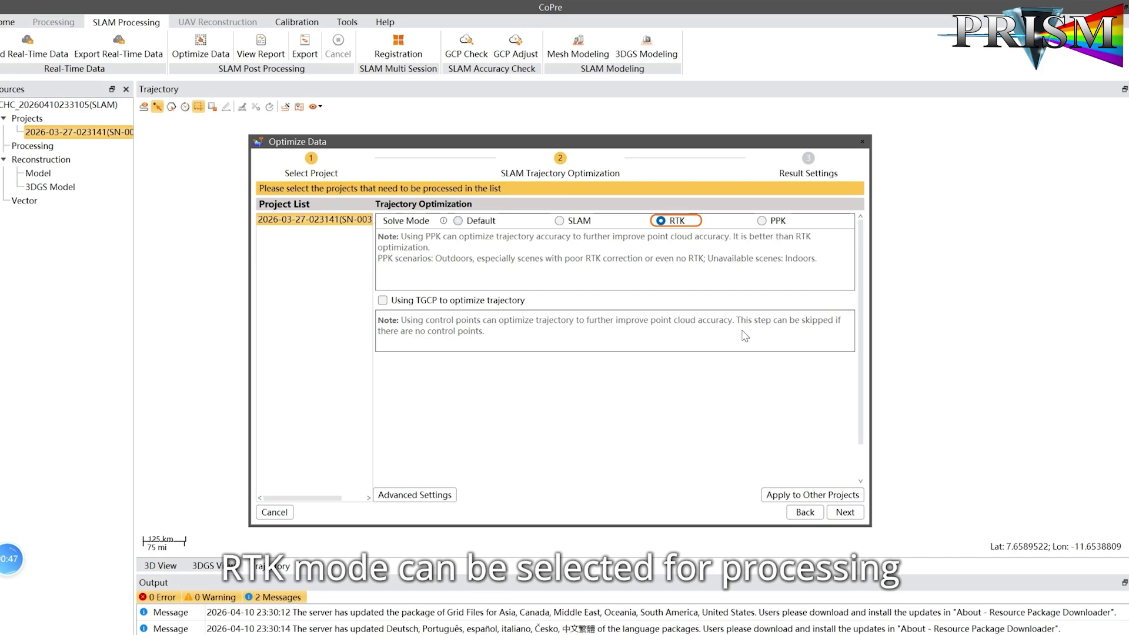
{"action": "left_click", "coordinate": [762, 221]}
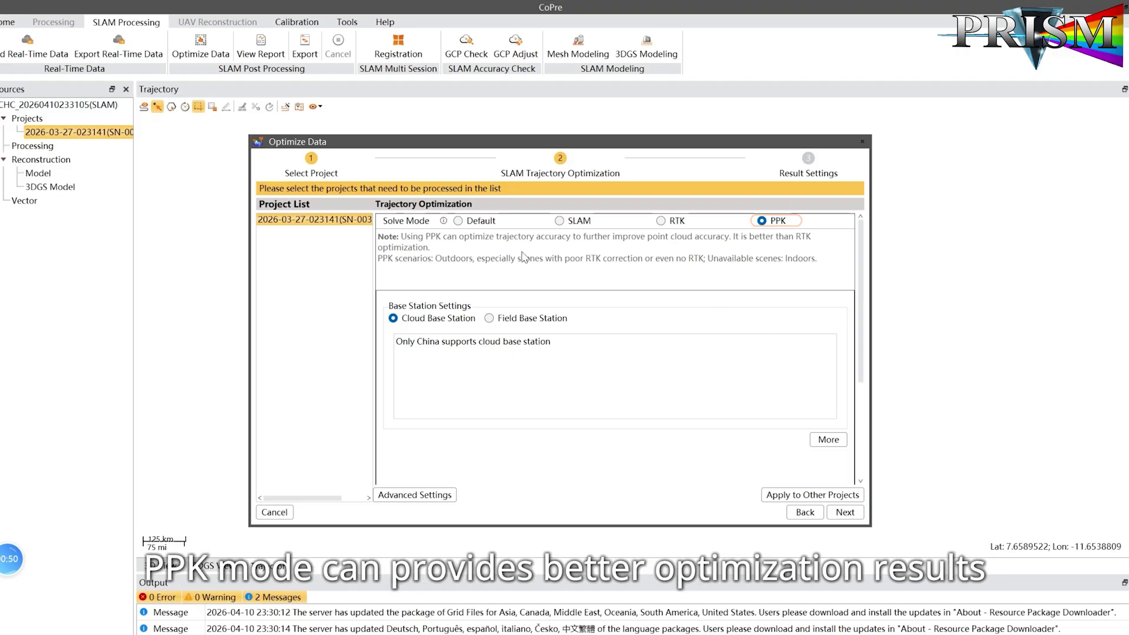
{"action": "left_click", "coordinate": [458, 221]}
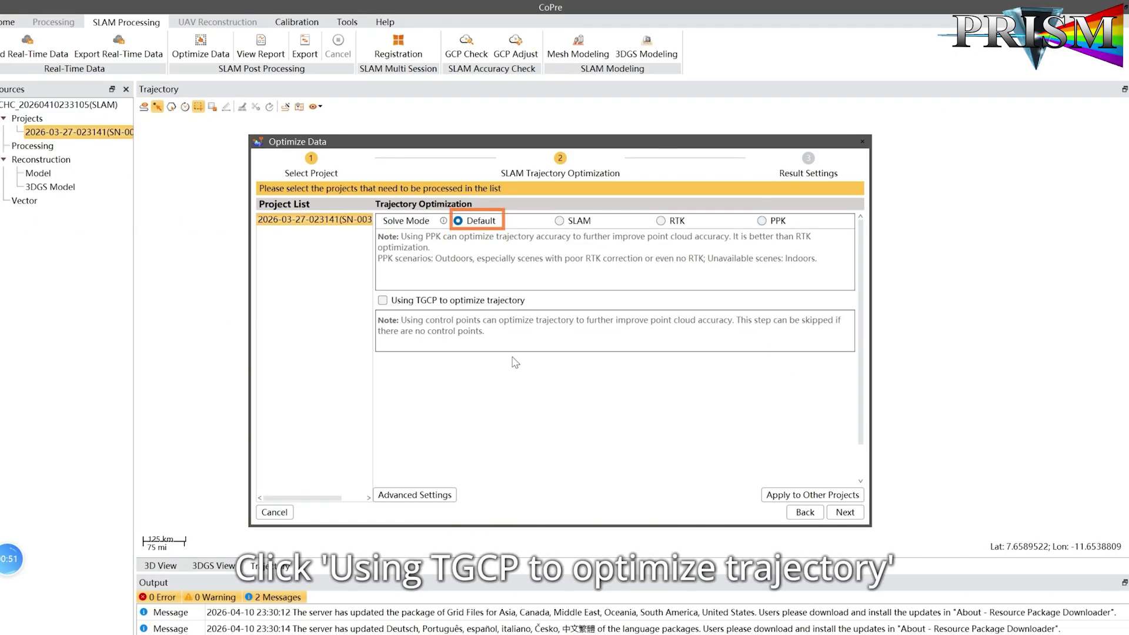
Step: Enable trajectory optimization using TGCP and load the control point file tgcp.csv
{"action": "left_click", "coordinate": [383, 301]}
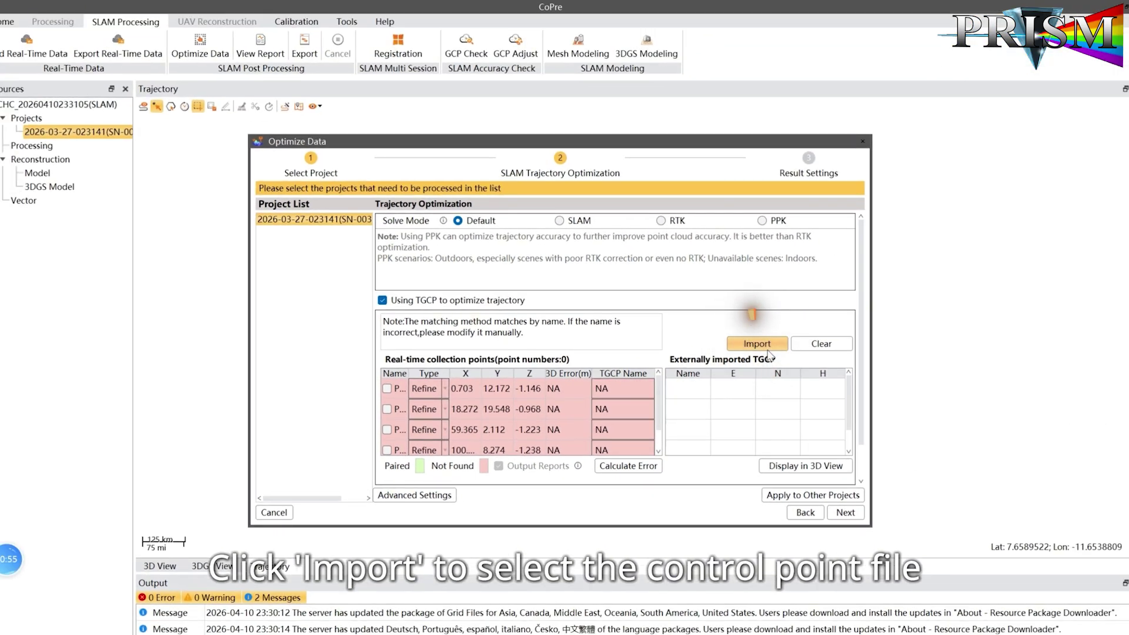
{"action": "left_click", "coordinate": [757, 344]}
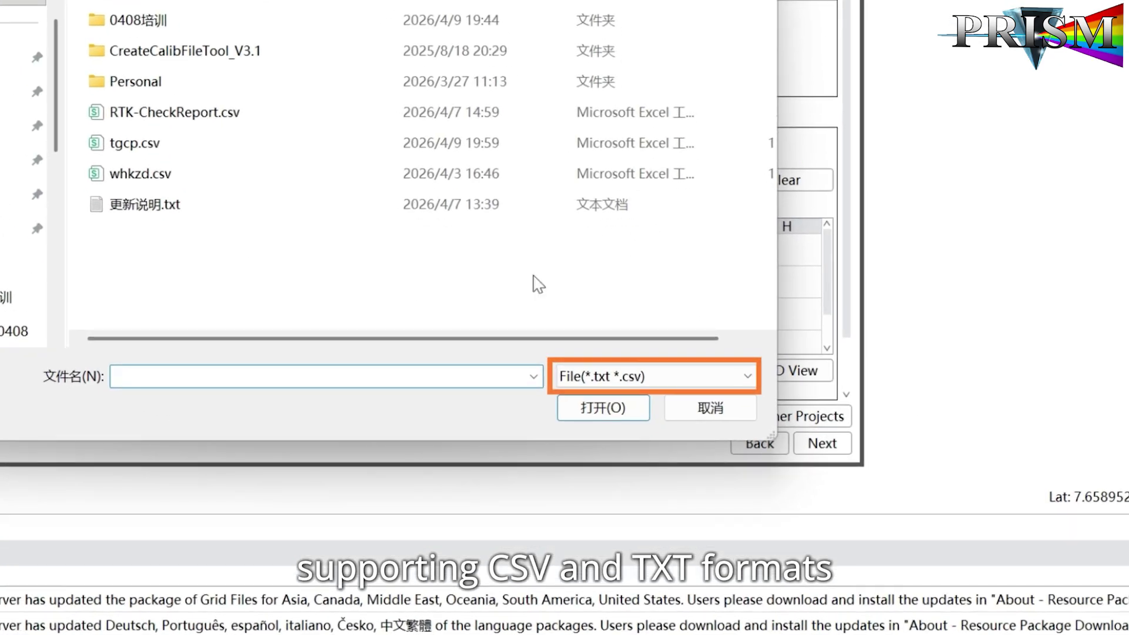
{"action": "left_click", "coordinate": [216, 146]}
{"action": "left_click", "coordinate": [604, 408]}
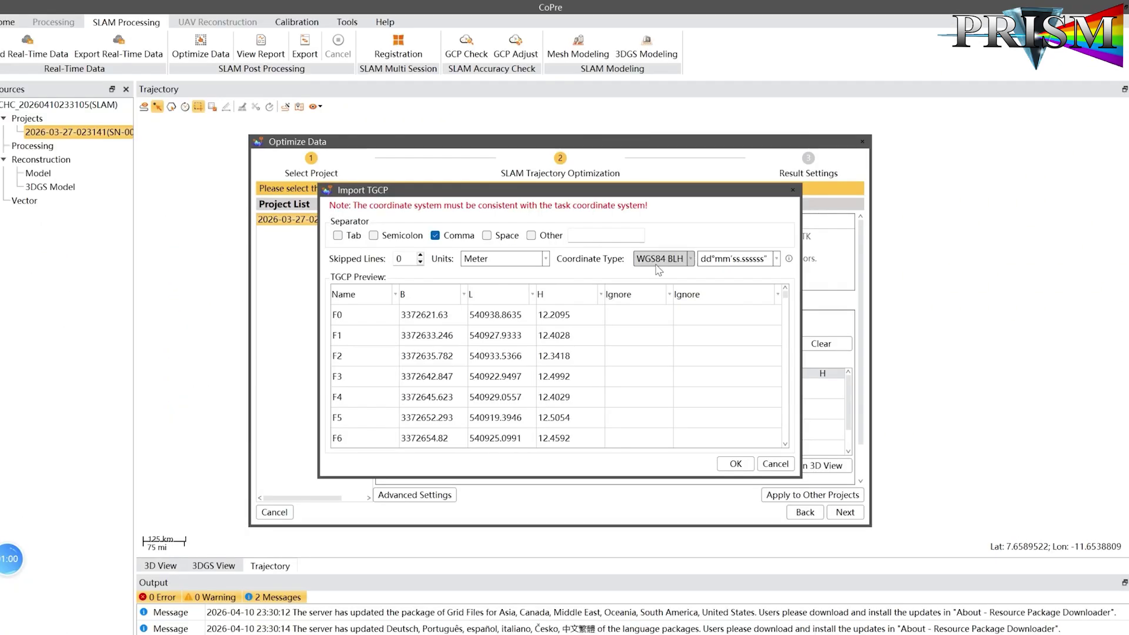
Step: Import the comma-separated control points with the coordinate type set to Local NEH
{"action": "left_click", "coordinate": [659, 261]}
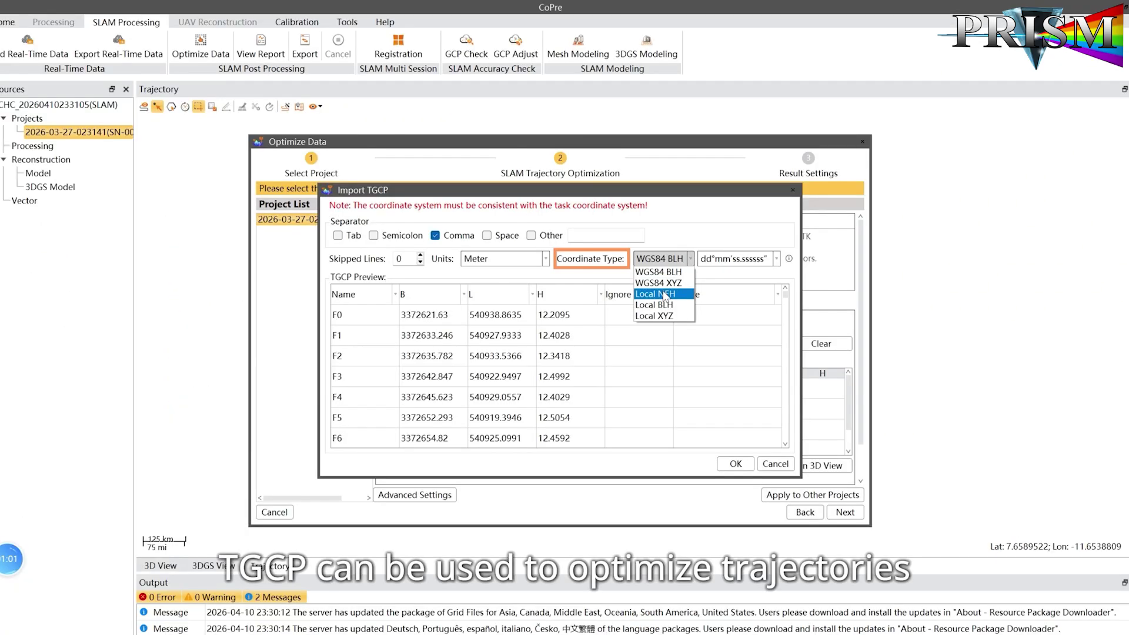
{"action": "left_click", "coordinate": [663, 295]}
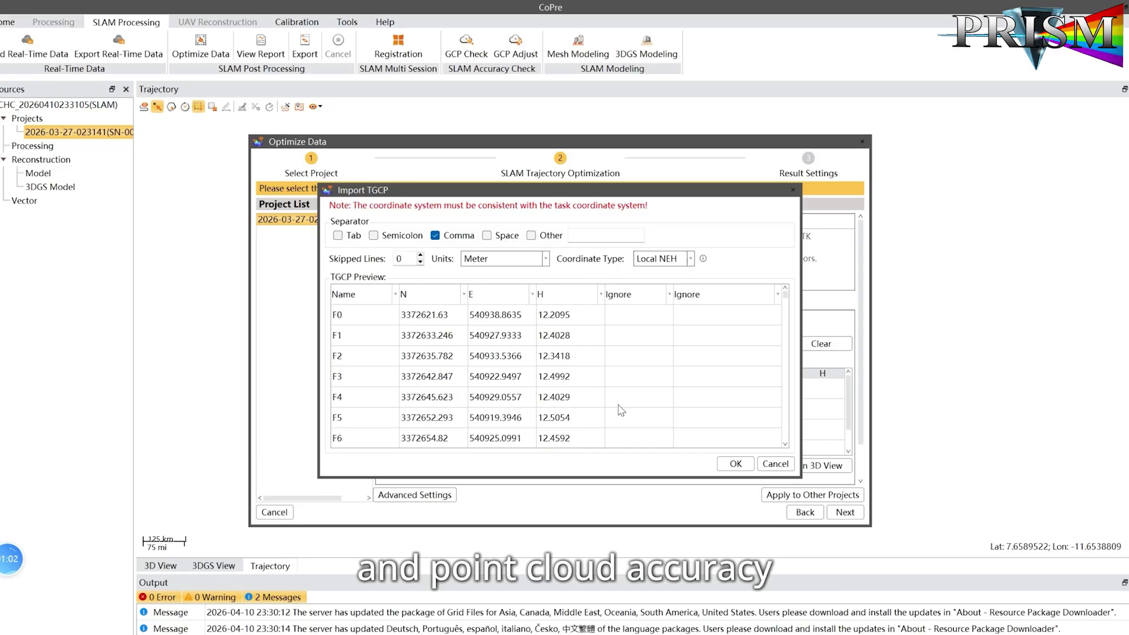
{"action": "left_click", "coordinate": [726, 468]}
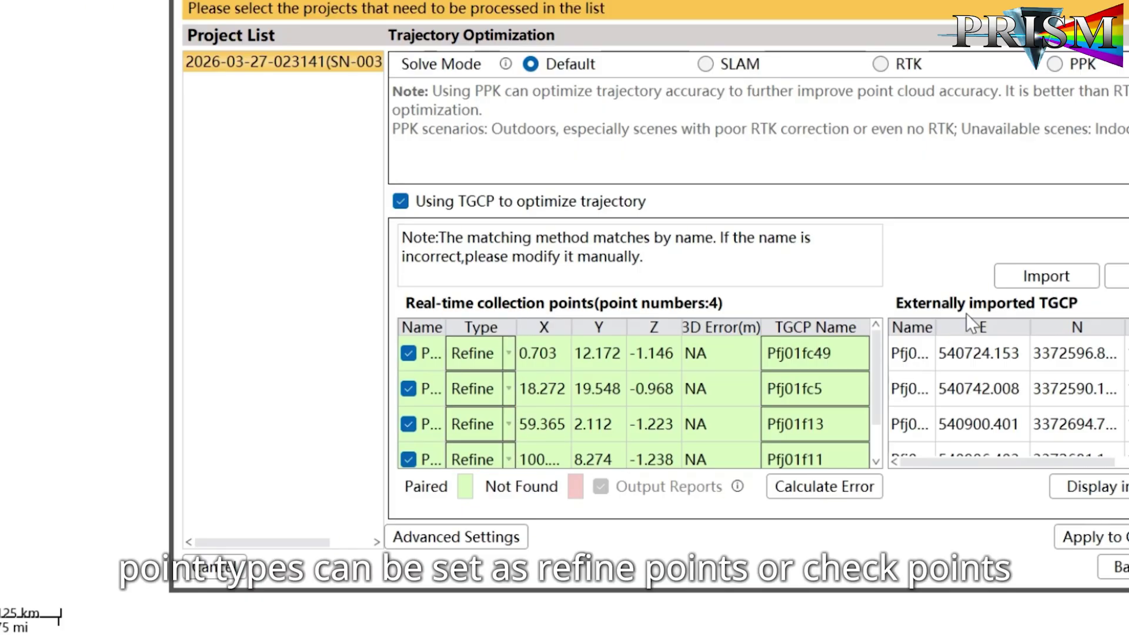
{"action": "scroll", "coordinate": [965, 313], "scroll_direction": "down", "scroll_amount": 3}
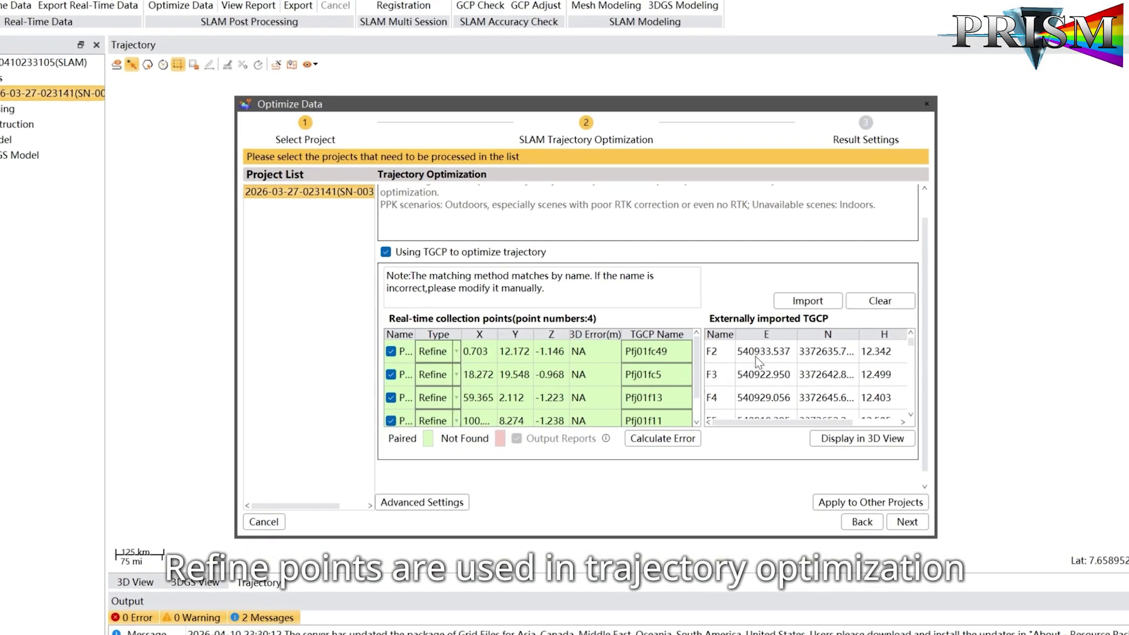
{"action": "scroll", "coordinate": [832, 341], "scroll_direction": "up", "scroll_amount": 3}
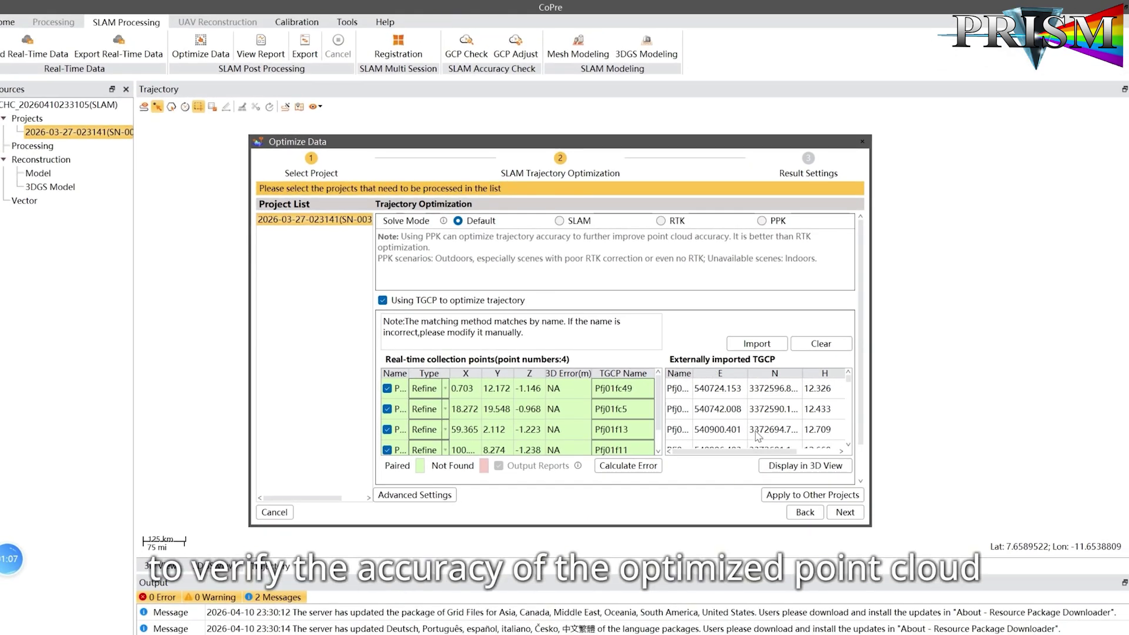
Step: Proceed to the result settings and choose High Precision Coloring for the point cloud
{"action": "left_click", "coordinate": [846, 513]}
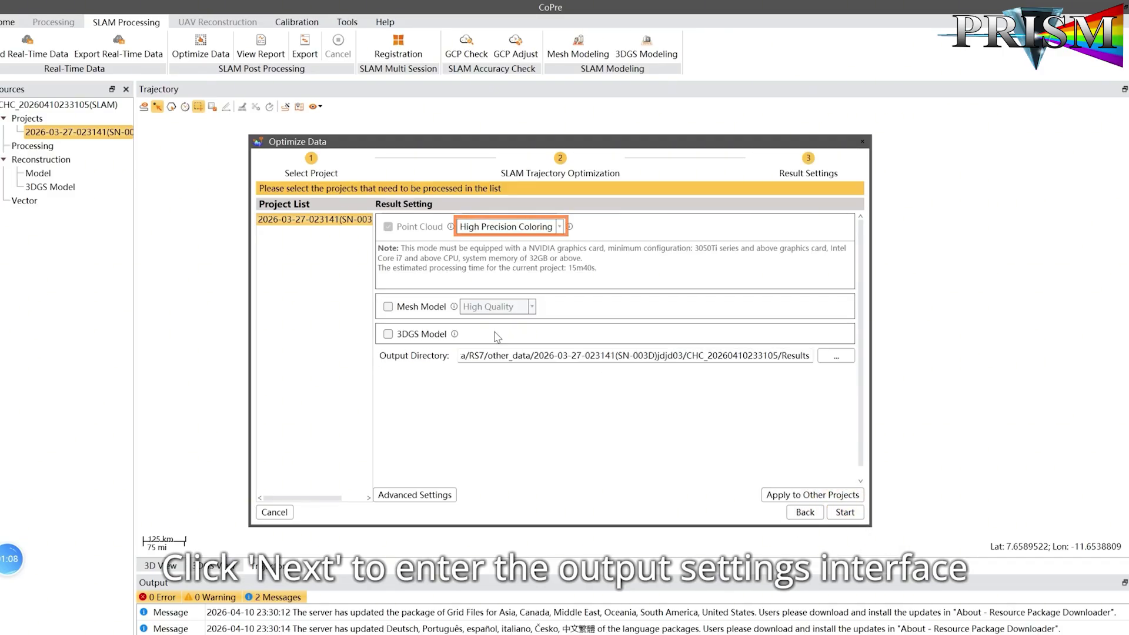
{"action": "left_click", "coordinate": [496, 235]}
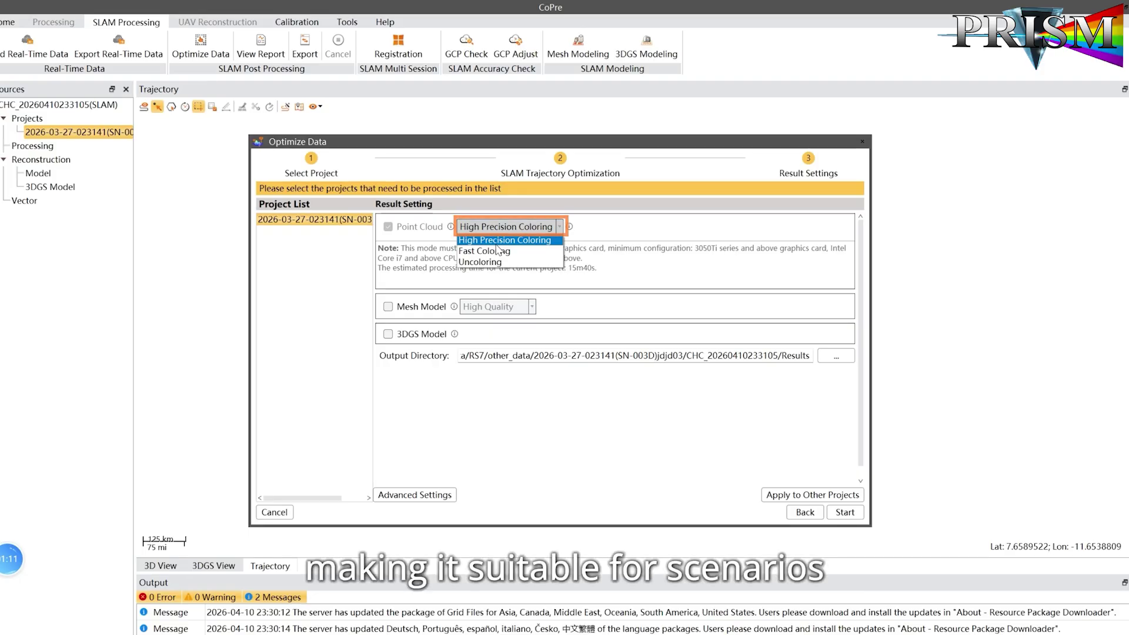
{"action": "left_click", "coordinate": [495, 245]}
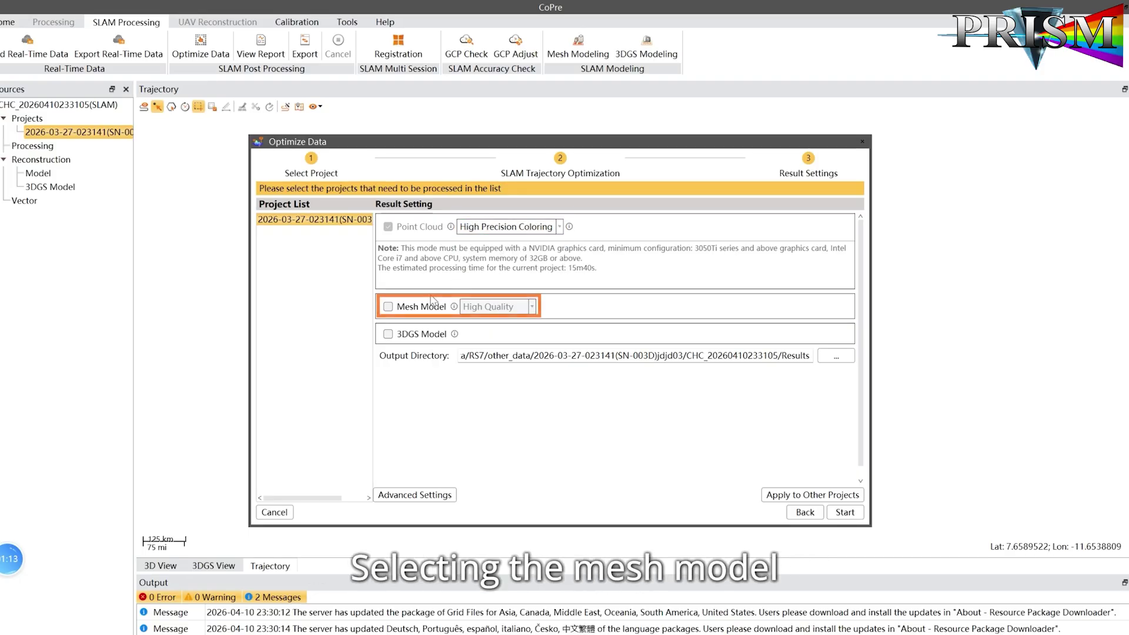
Step: Include a High Quality mesh model and a 3DGS model in the output results
{"action": "left_click", "coordinate": [388, 307]}
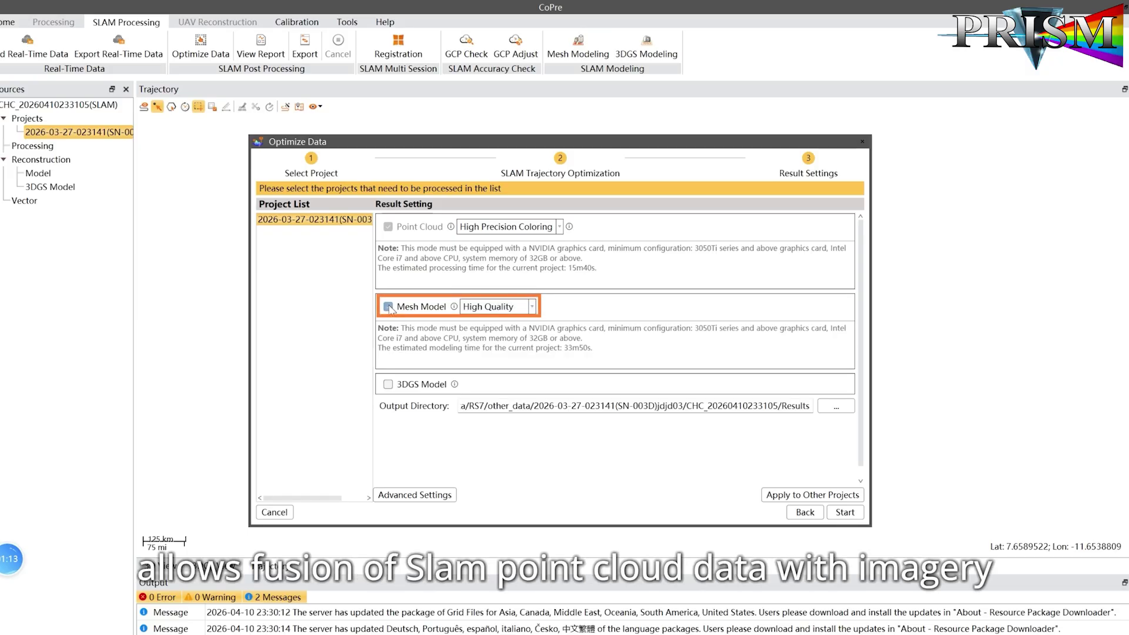
{"action": "left_click", "coordinate": [510, 309]}
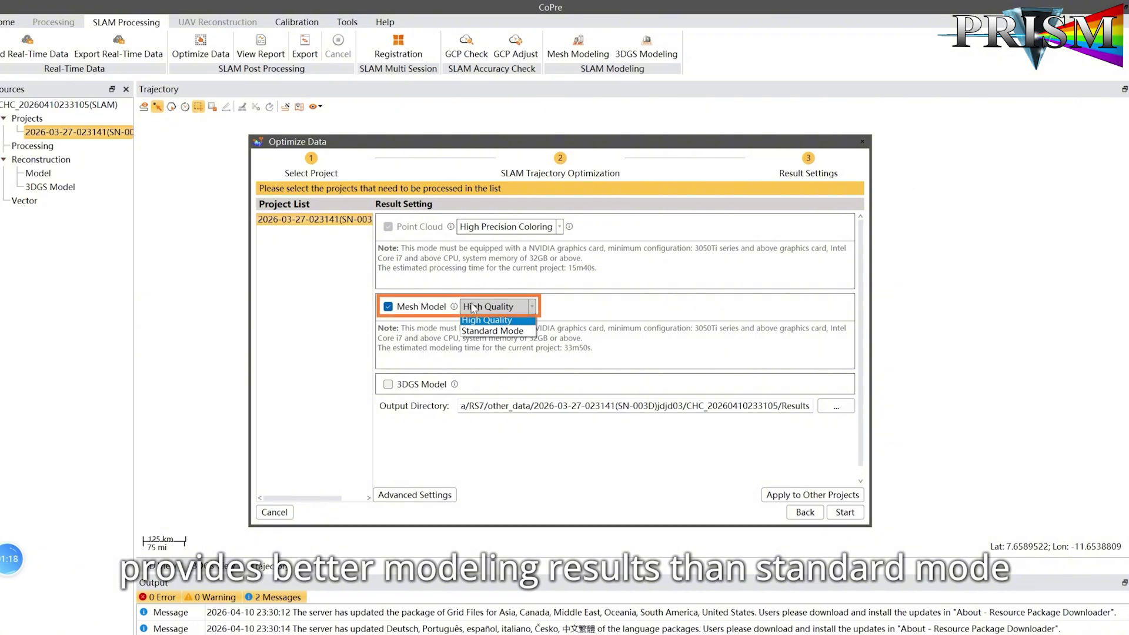
{"action": "left_click", "coordinate": [388, 384]}
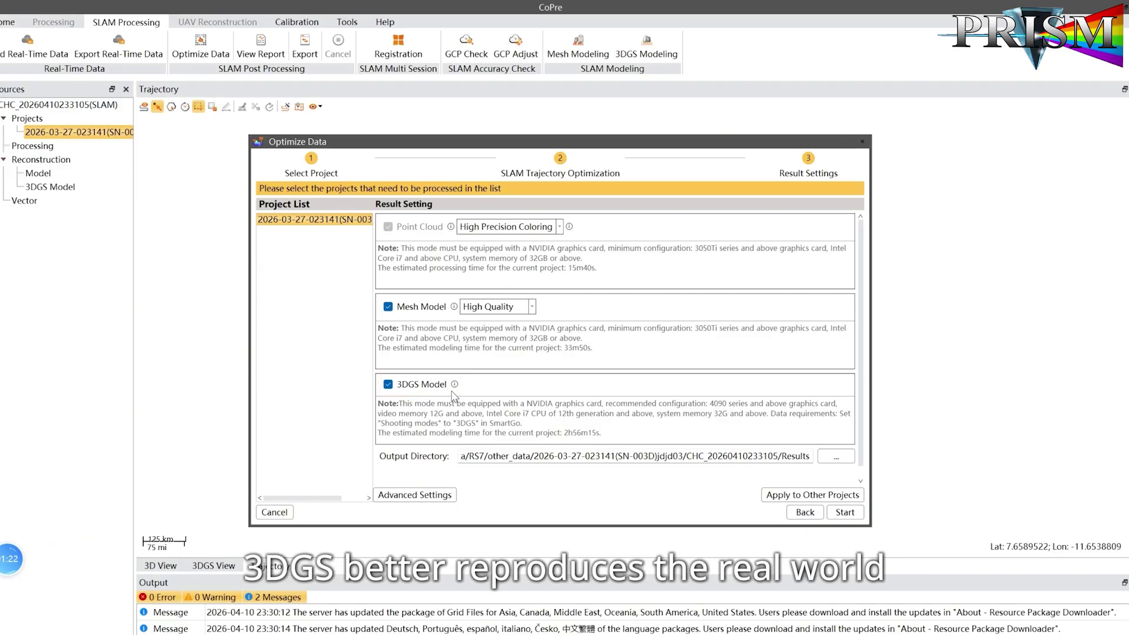
{"action": "mouse_move", "coordinate": [453, 391]}
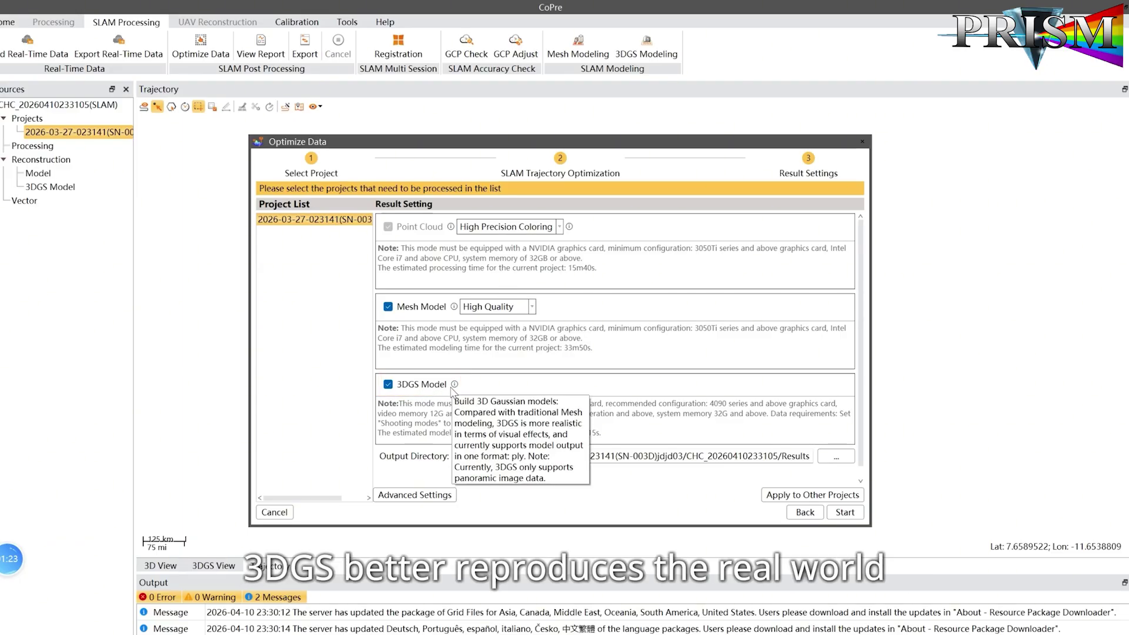